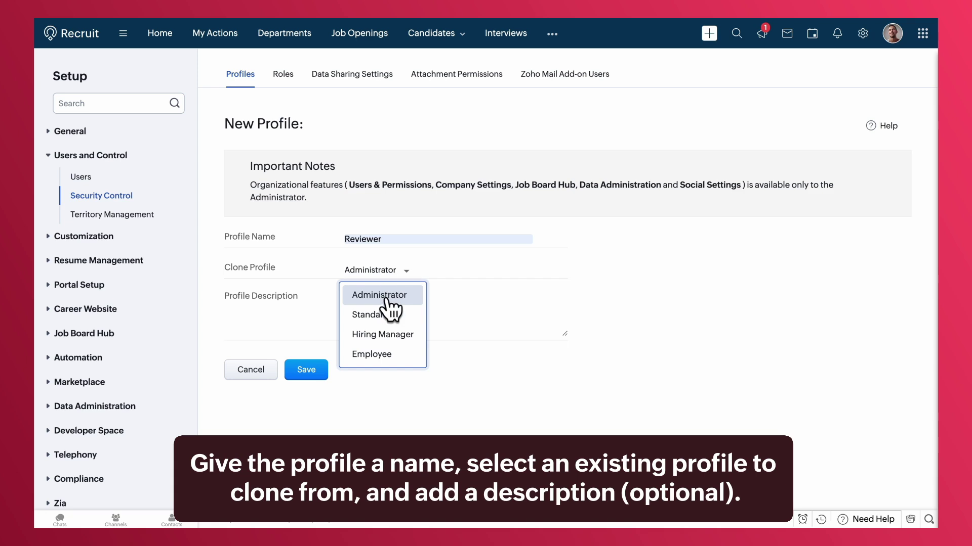
# Save the Reviewer profile cloned from Standard, described as 'Reviews and overlooks the interview processes'
pyautogui.click(385, 314)
pyautogui.click(381, 313)
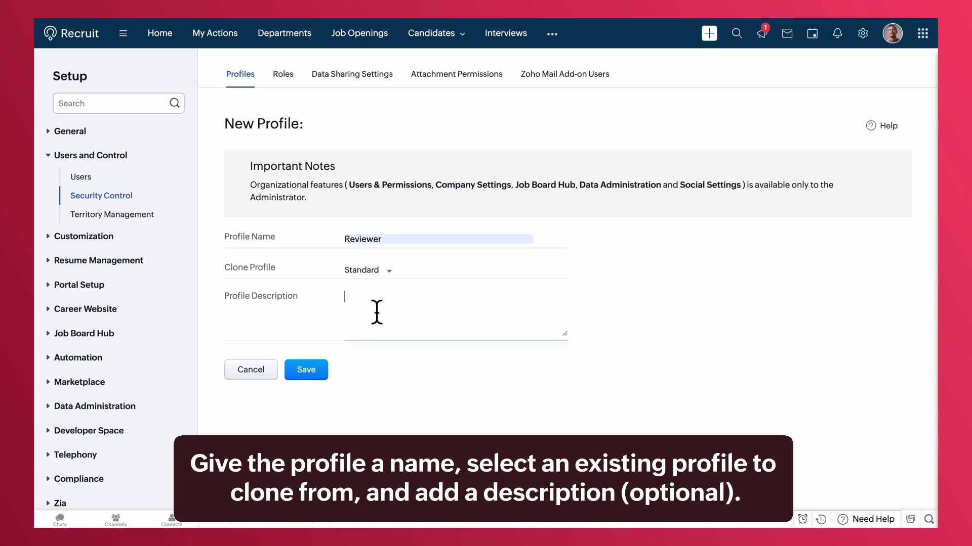
pyautogui.write('Reviews and overlooks the interview processes')
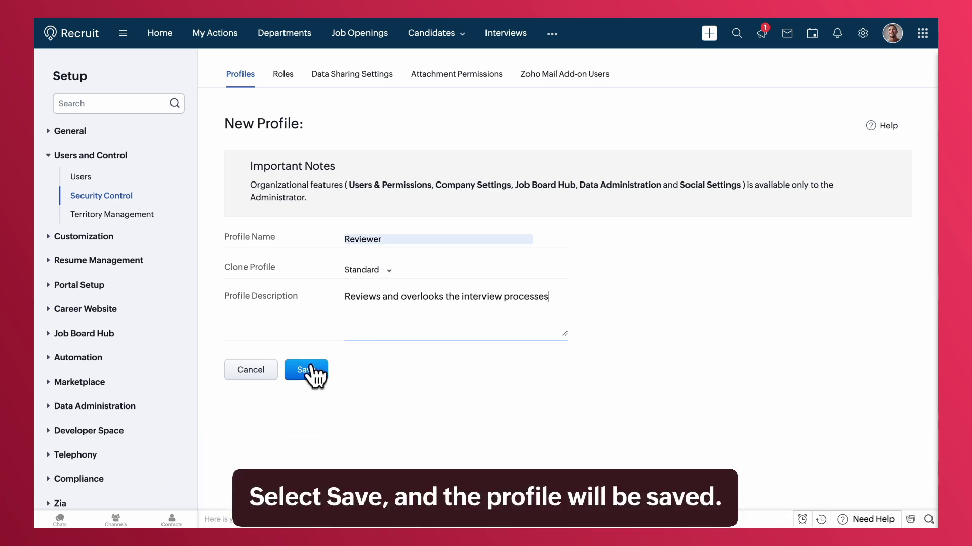
pyautogui.click(307, 370)
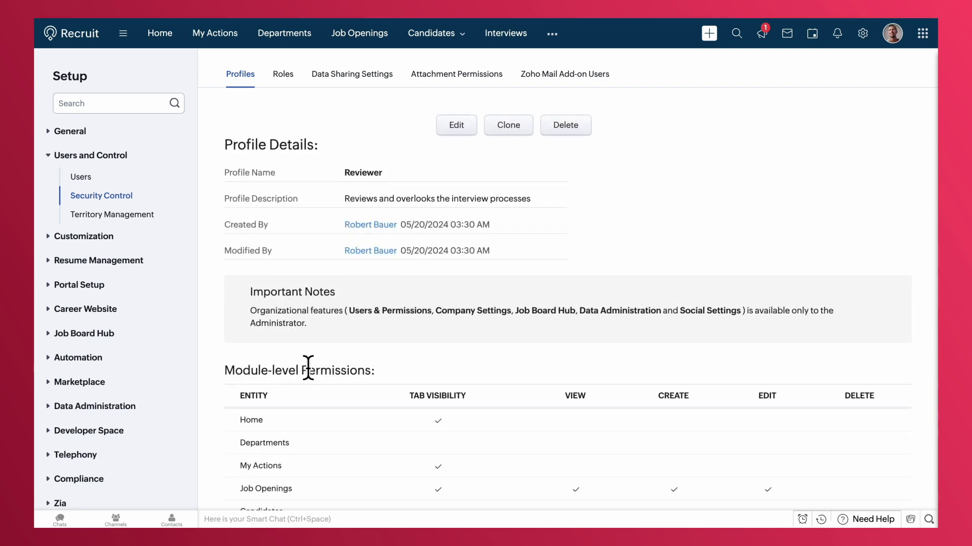
# Scroll through the saved profile's permissions, then go to the Roles page
pyautogui.scroll(-7, 307, 367)
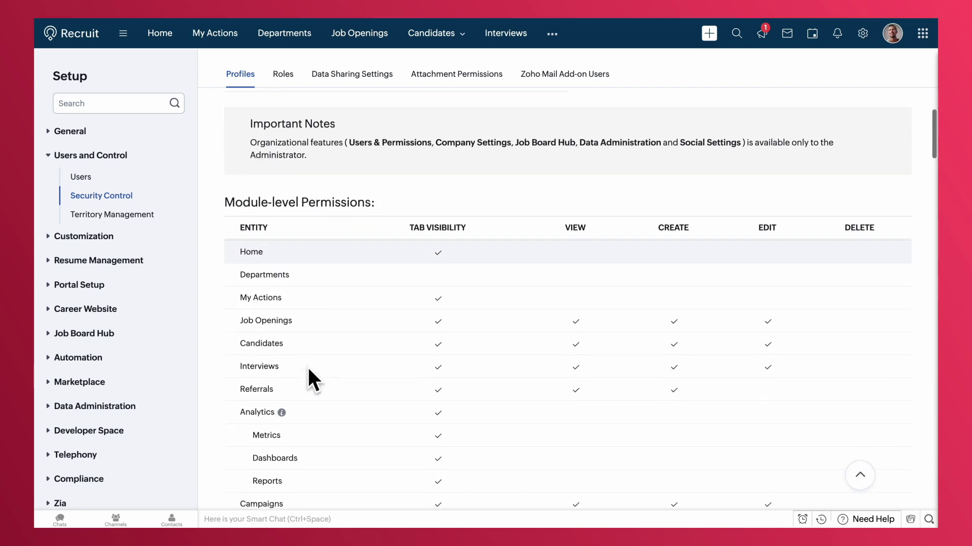
pyautogui.scroll(-20, 308, 368)
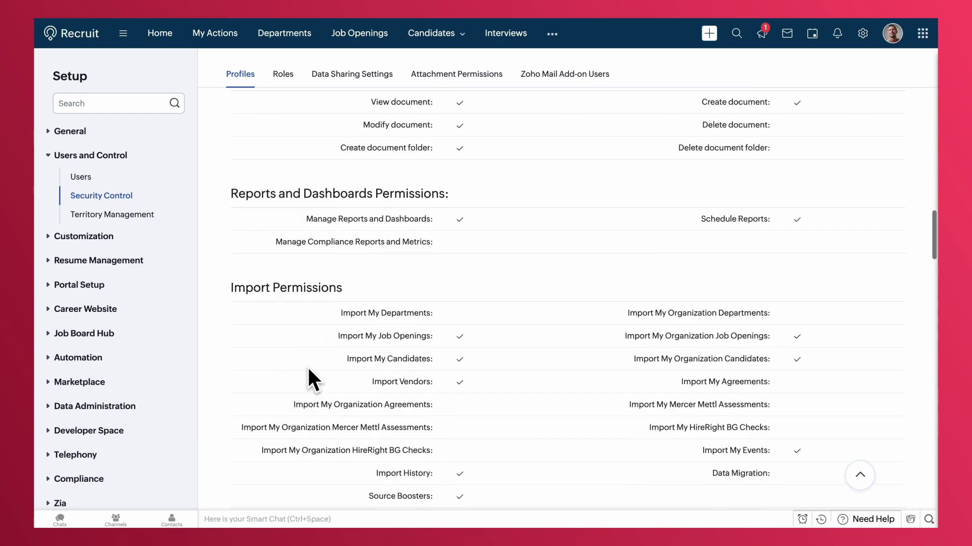
pyautogui.scroll(-20, 308, 366)
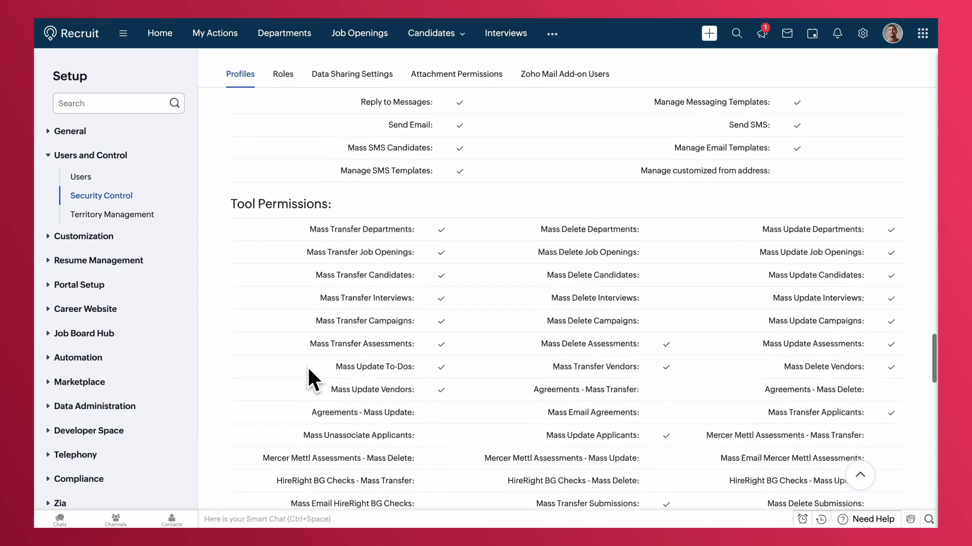
pyautogui.scroll(-5, 308, 366)
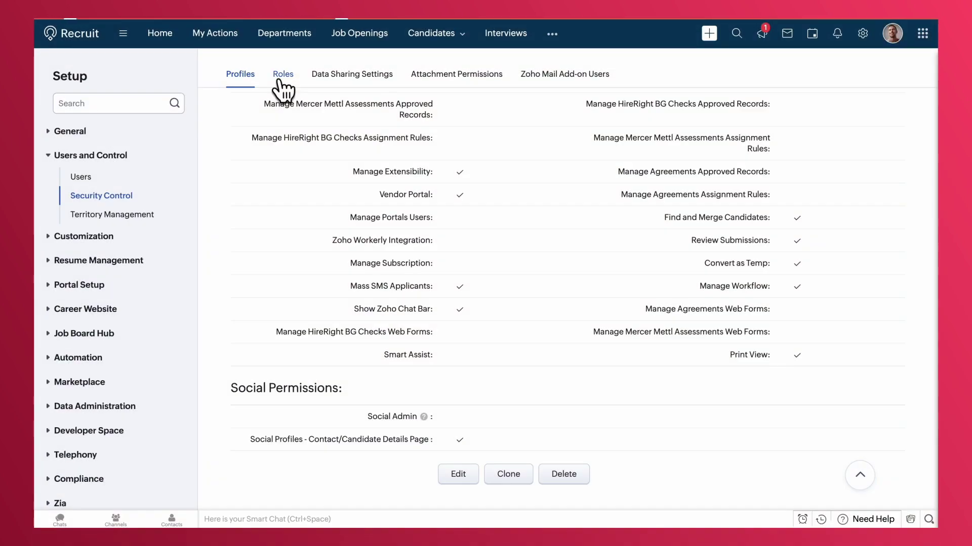
pyautogui.click(278, 81)
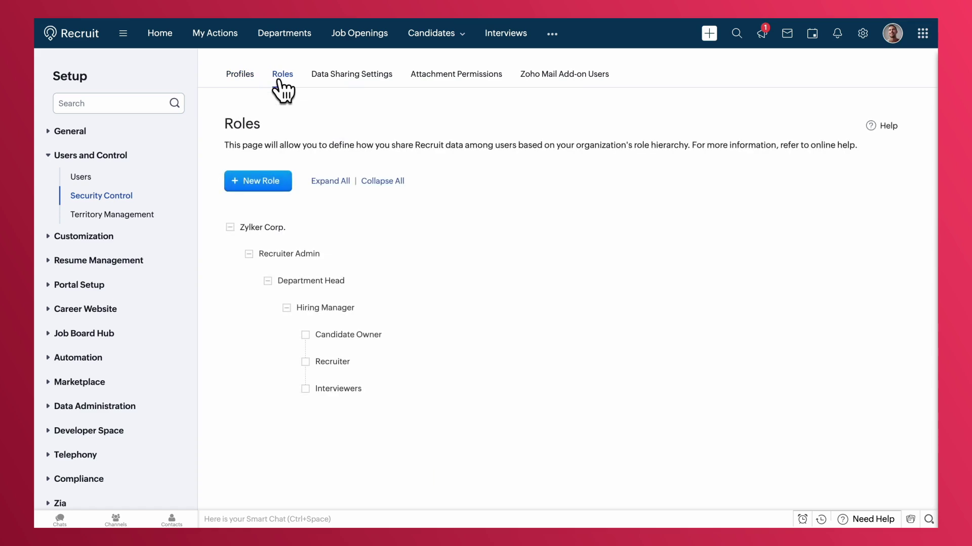
# Add a role named Reviewer that reports to Hiring Manager and save it
pyautogui.click(271, 185)
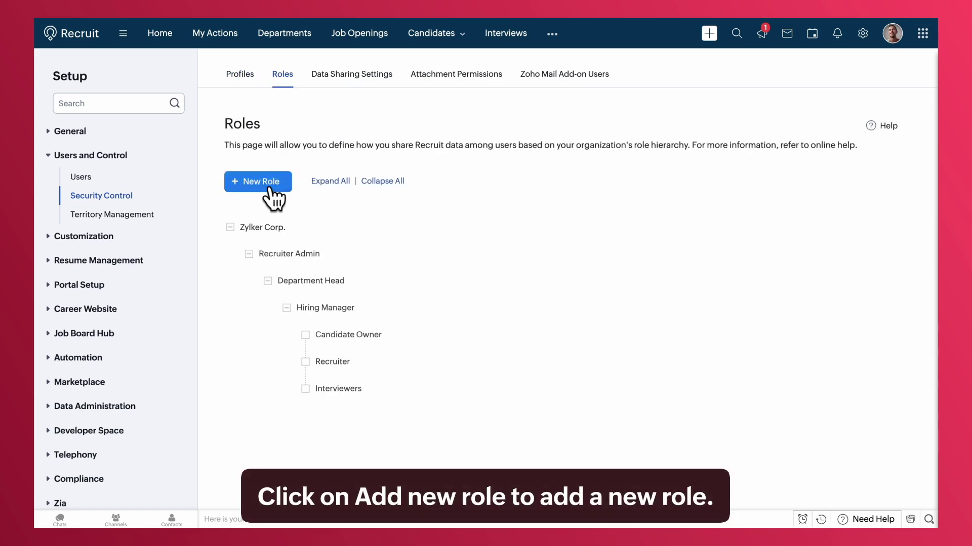
pyautogui.write('Re')
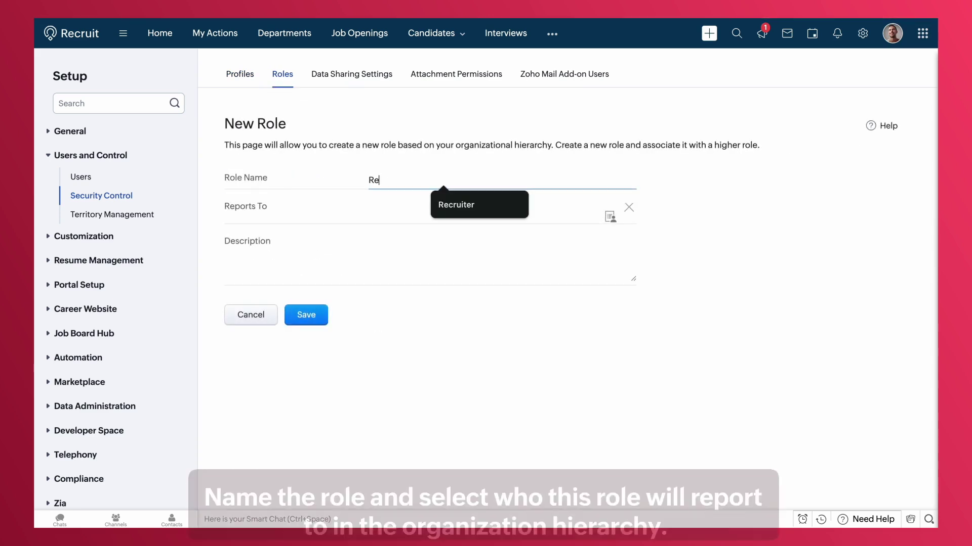
pyautogui.write('viewer')
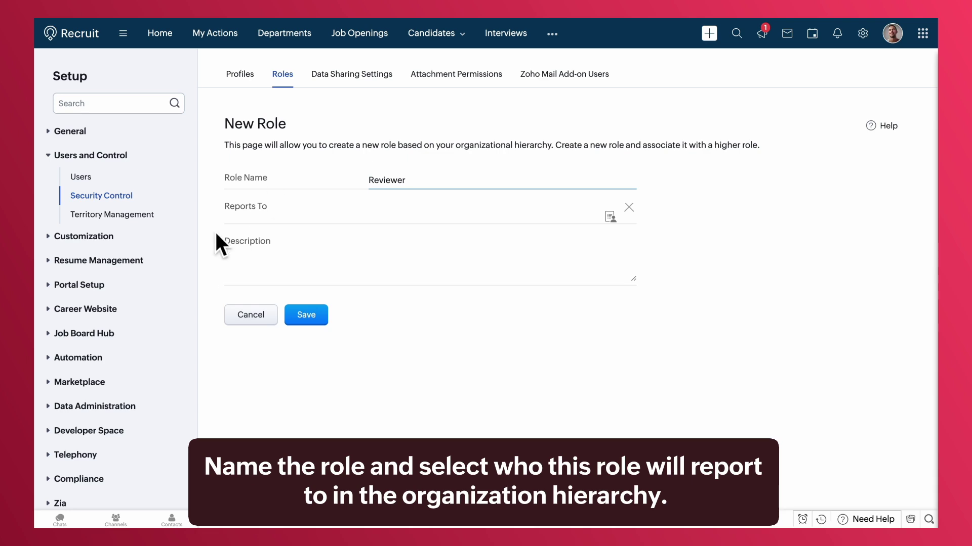
pyautogui.click(610, 217)
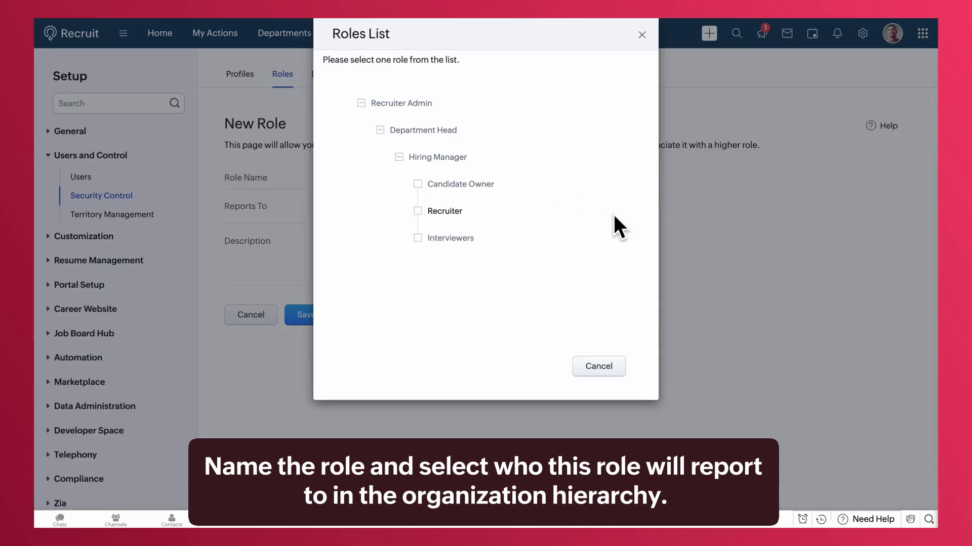
pyautogui.click(415, 158)
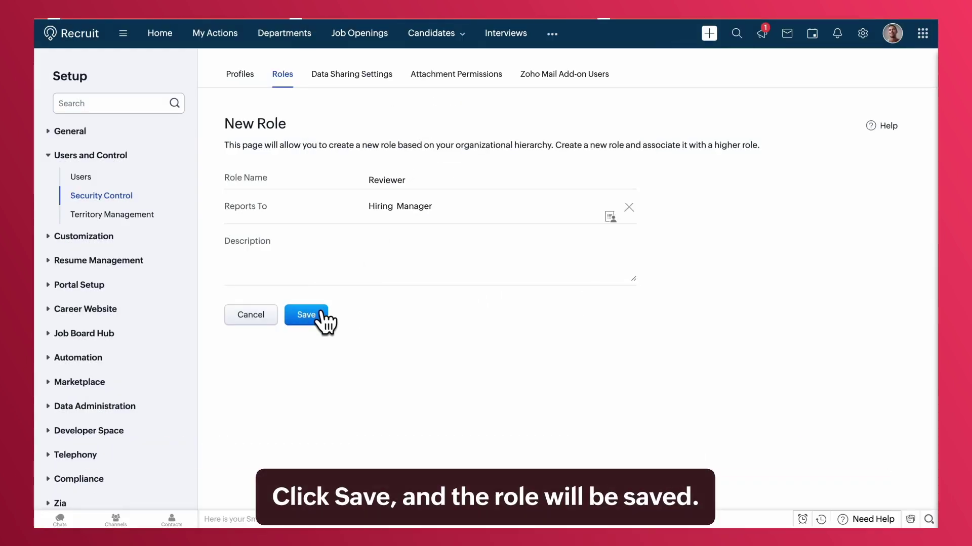
pyautogui.click(322, 317)
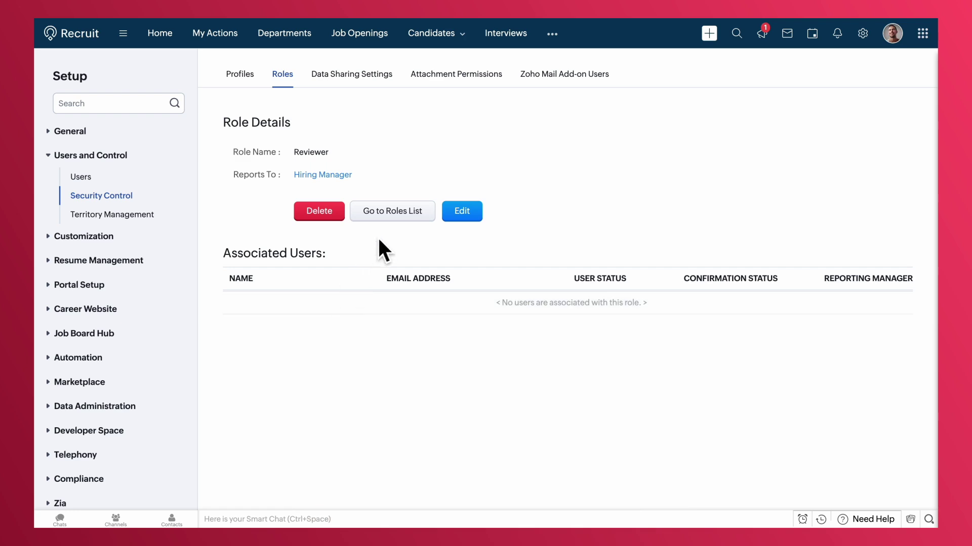
pyautogui.click(389, 210)
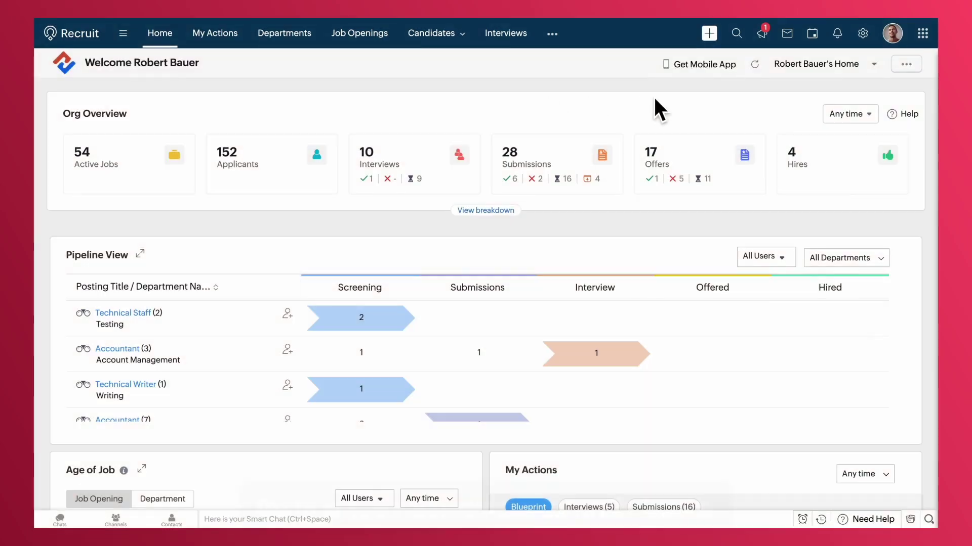
# In Setup > Users, add a new user and enter their first name, last name and e-mail address
pyautogui.click(862, 34)
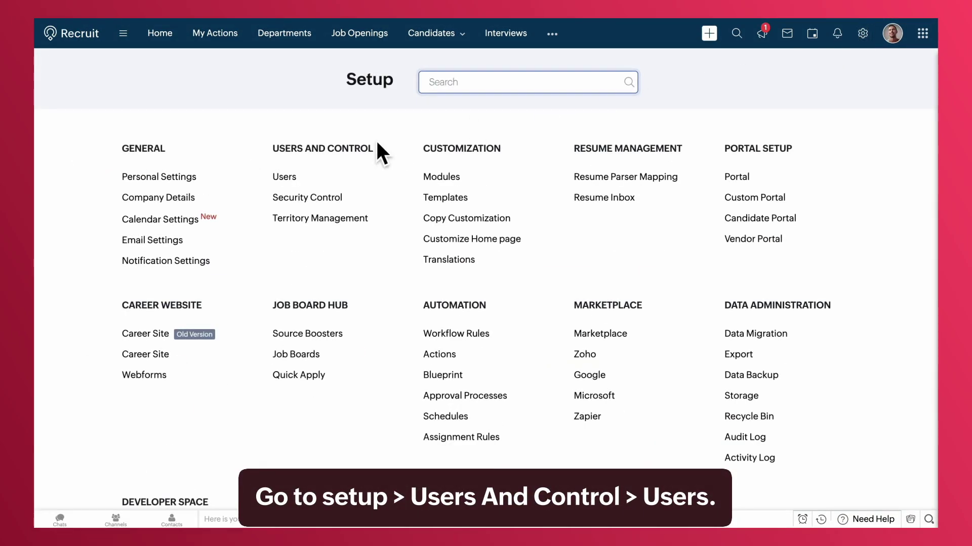
pyautogui.click(288, 179)
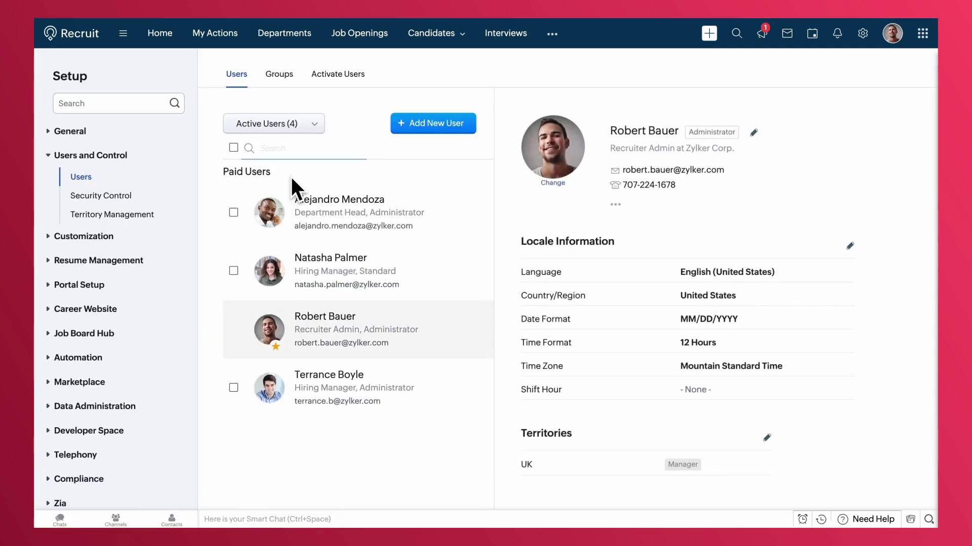
pyautogui.click(404, 124)
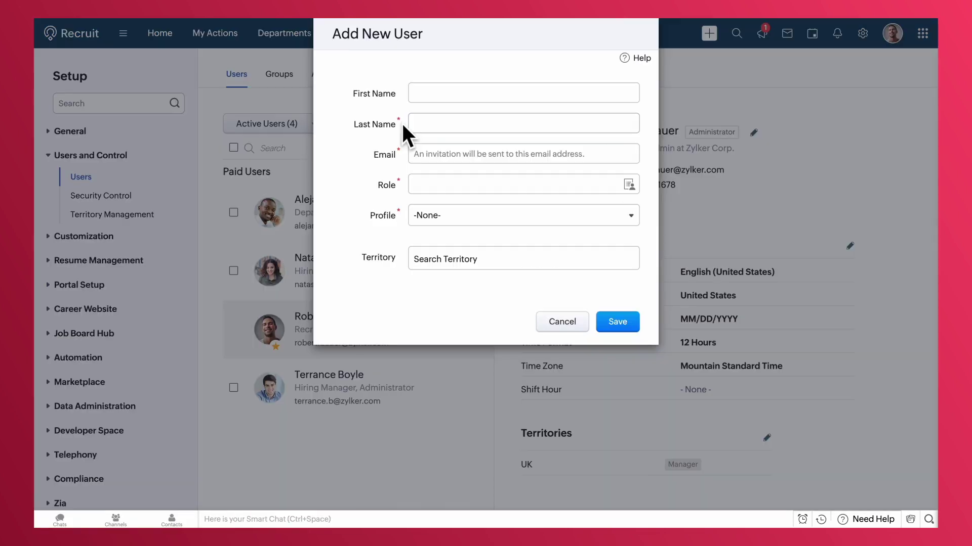
pyautogui.click(424, 99)
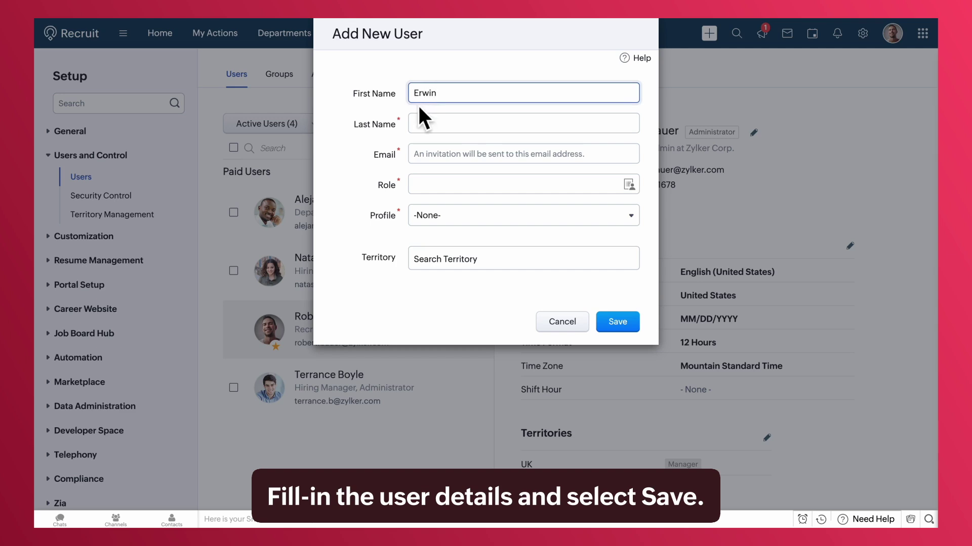
pyautogui.click(419, 124)
pyautogui.click(423, 157)
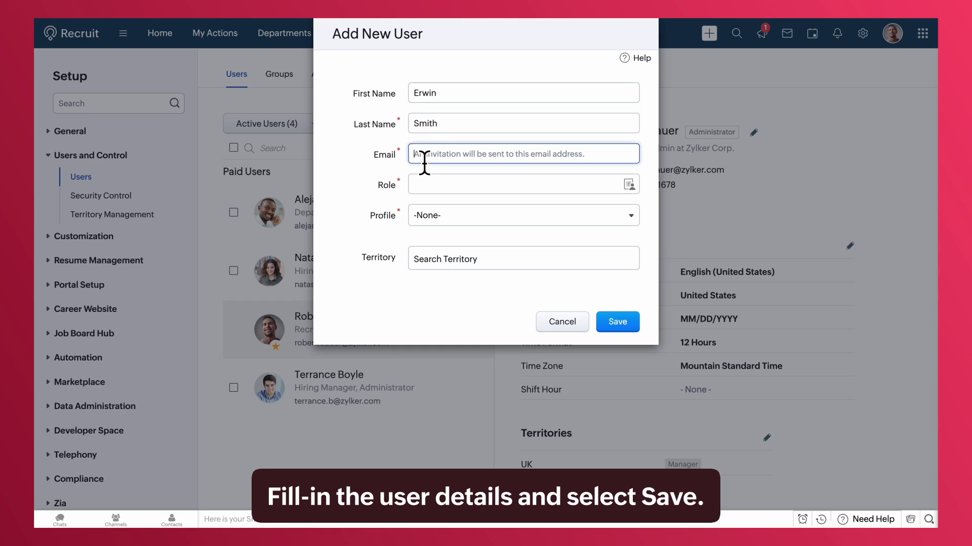
# Give the new user the Reviewer role and Standard profile, then save
pyautogui.click(420, 181)
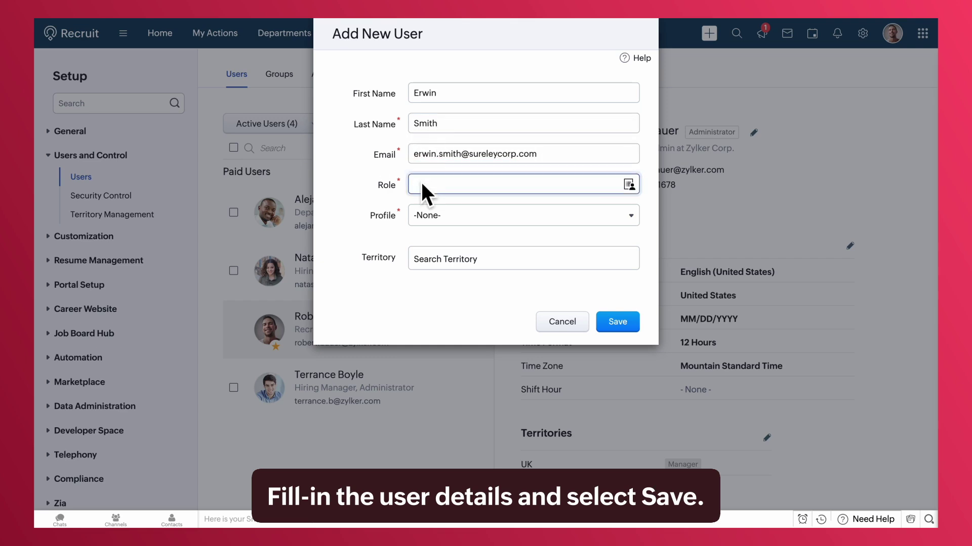
pyautogui.click(629, 184)
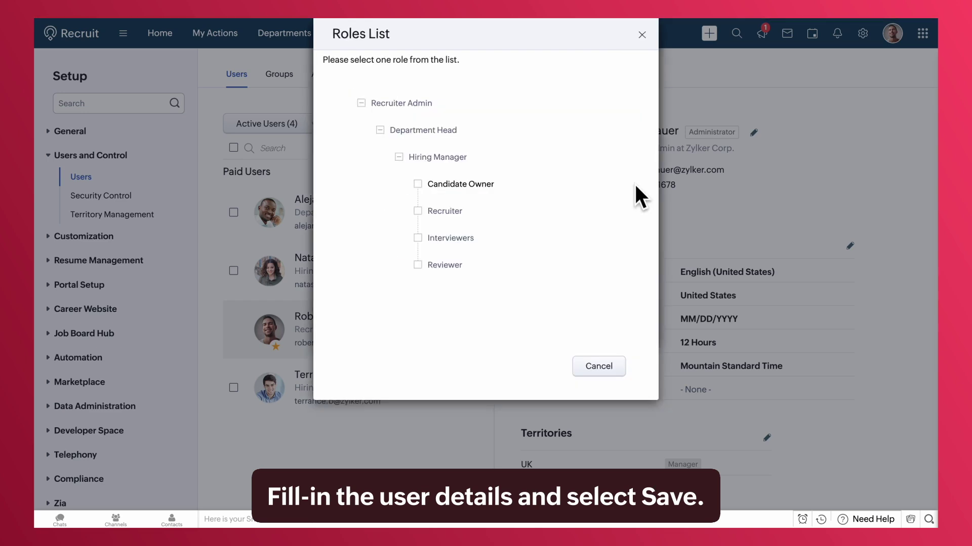
pyautogui.click(434, 264)
pyautogui.click(445, 215)
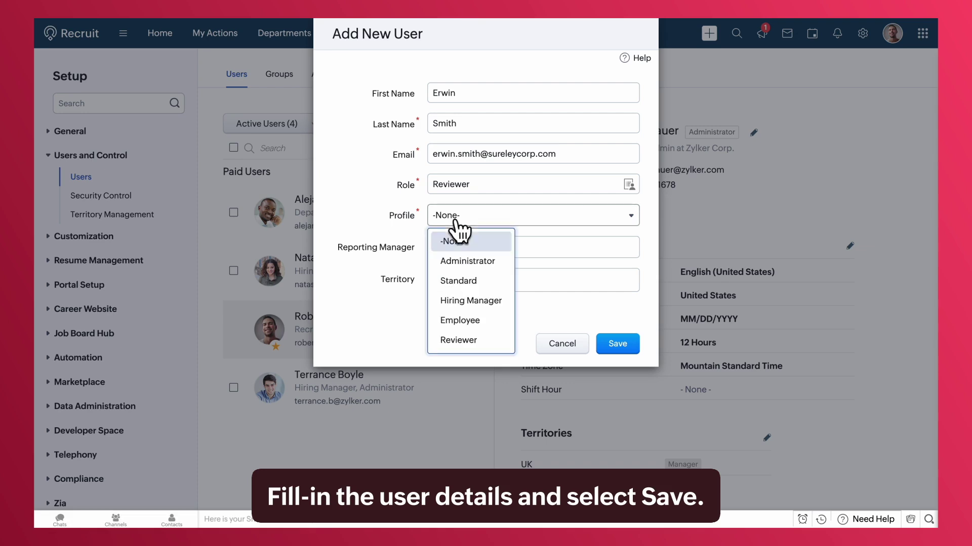
pyautogui.click(466, 280)
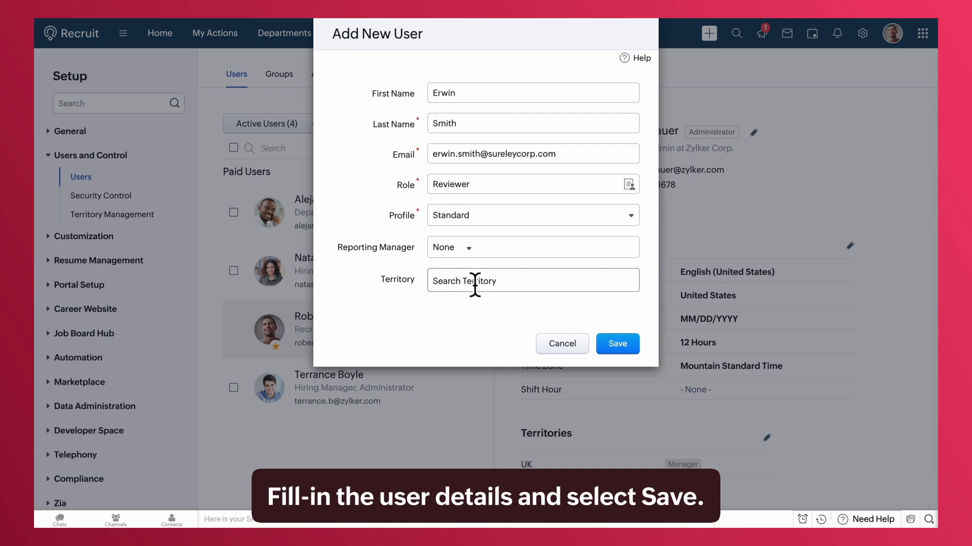
pyautogui.click(610, 341)
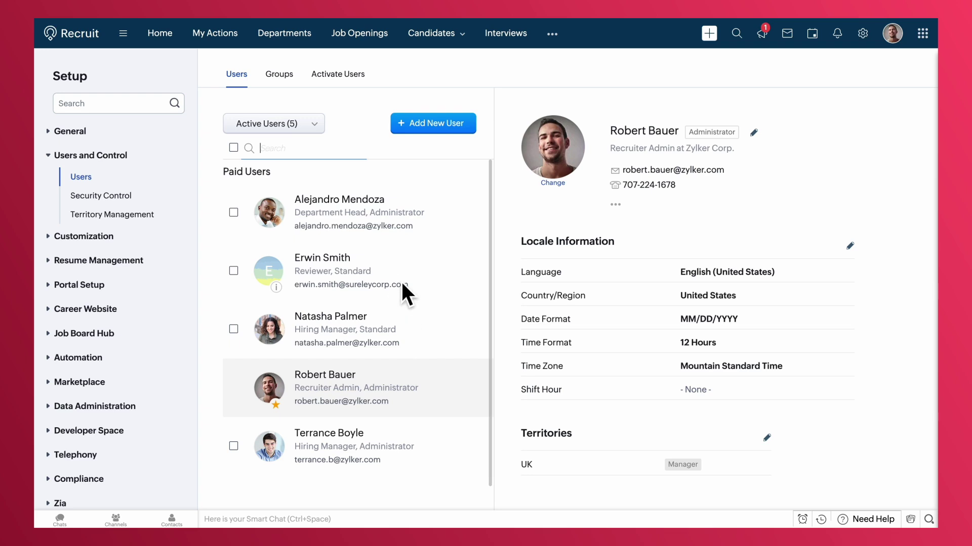
# Open the new Reviewer user's record from the Users list to check its details
pyautogui.click(364, 293)
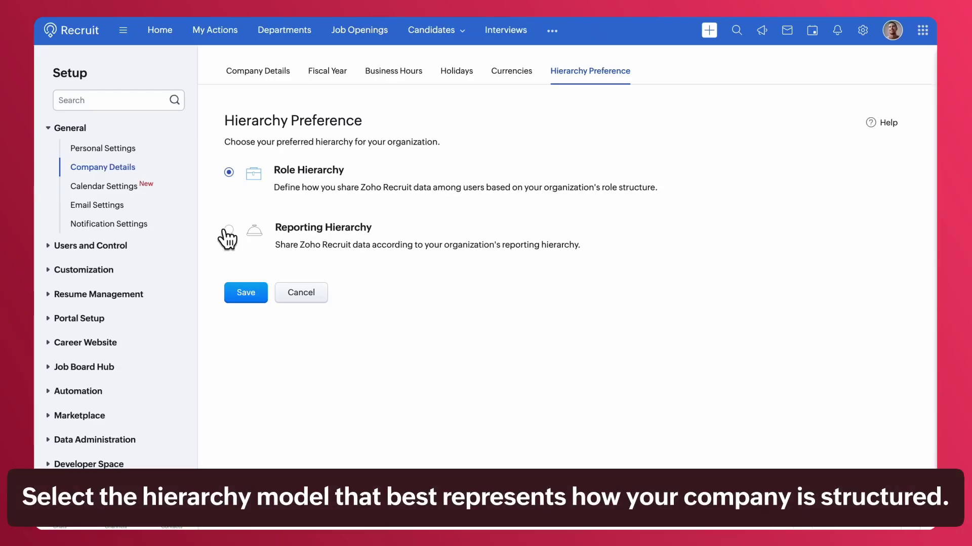
# Save Reporting Hierarchy with 'Any user higher up in the hierarchy' as manager for unassigned users
pyautogui.click(228, 230)
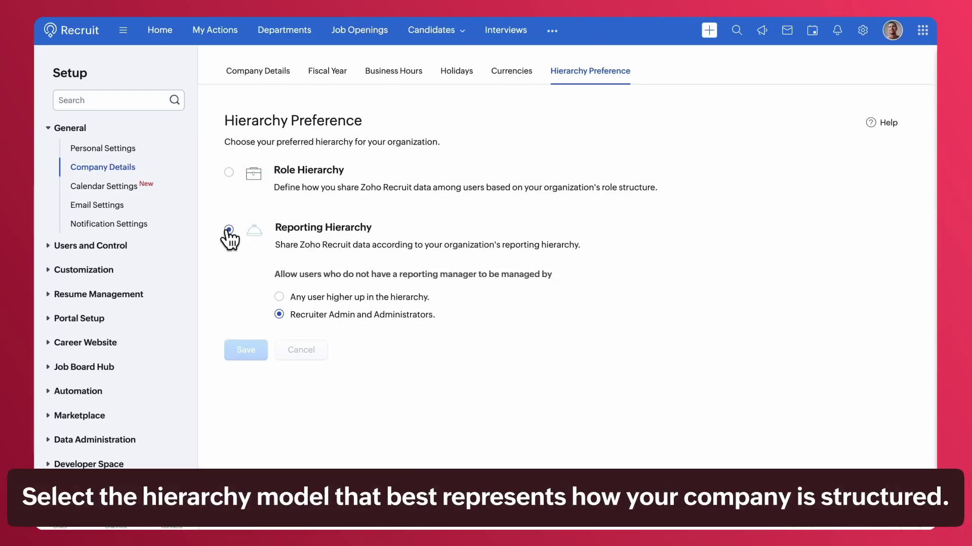
pyautogui.click(279, 296)
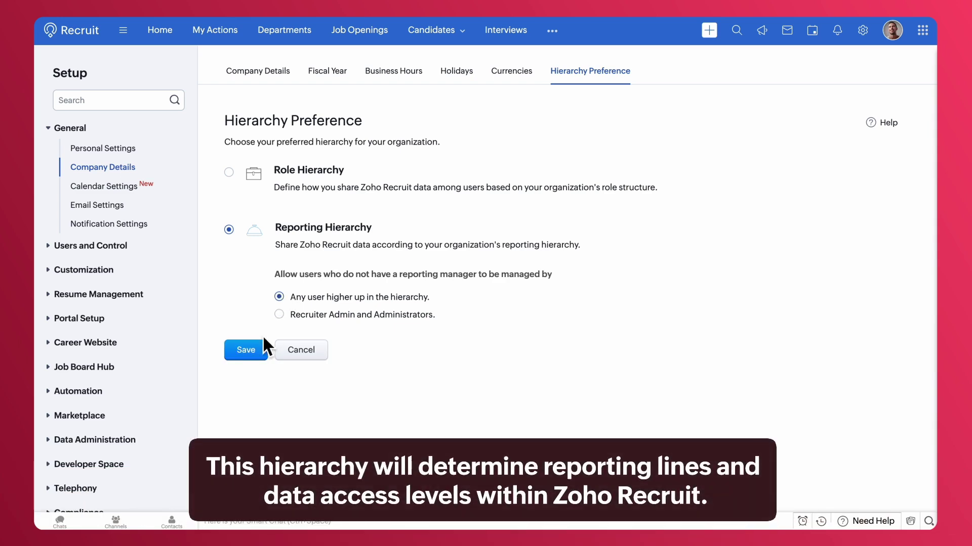
pyautogui.click(251, 350)
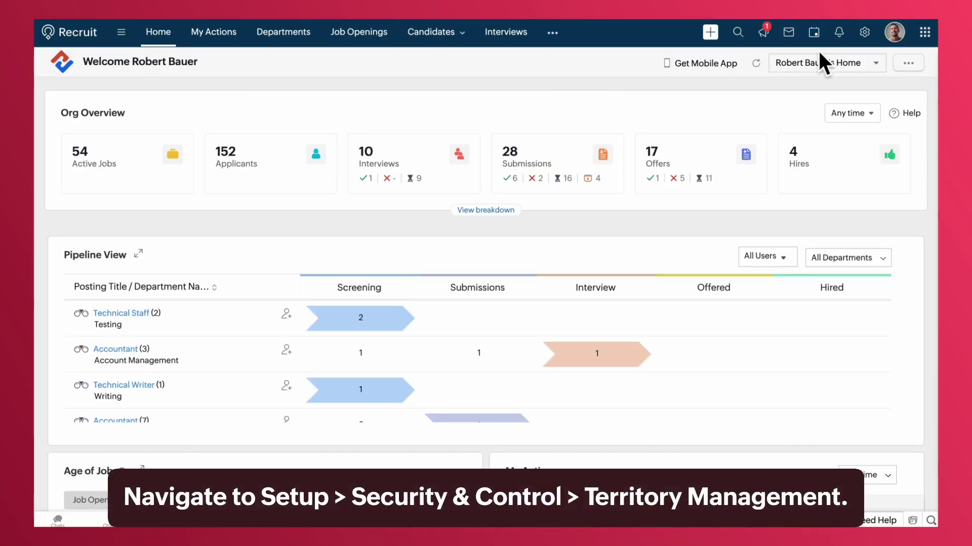
# Go to Setup's Territory Management and start a new territory under Zylker Corp
pyautogui.click(863, 33)
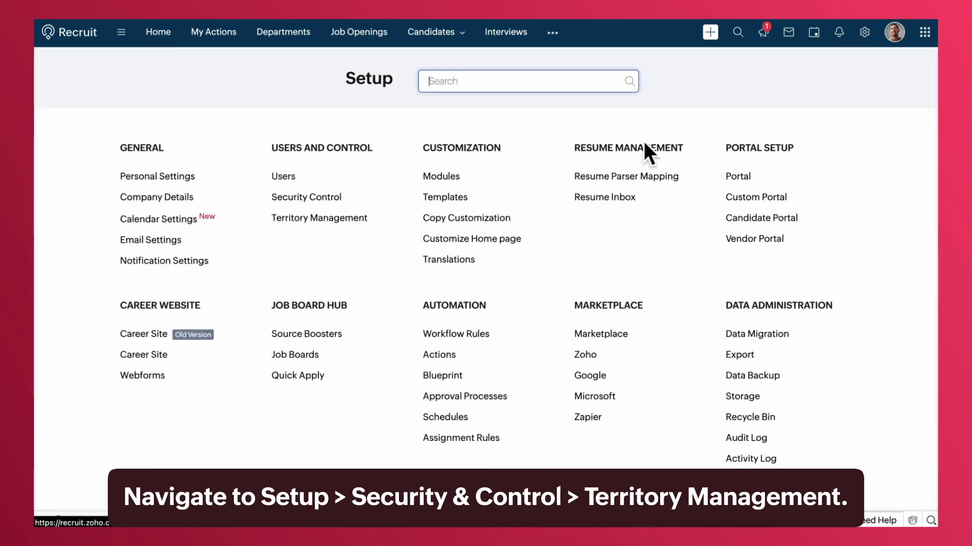
pyautogui.click(364, 231)
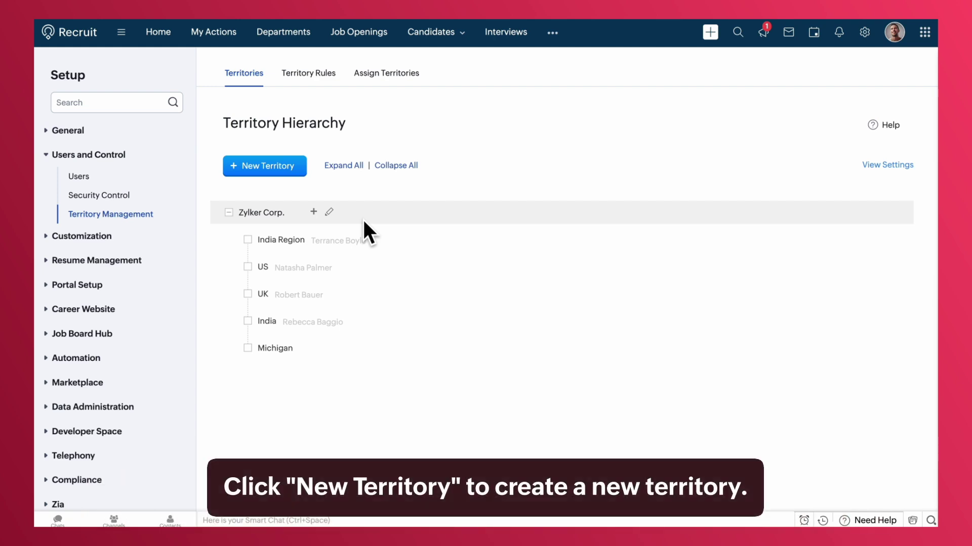
pyautogui.click(277, 179)
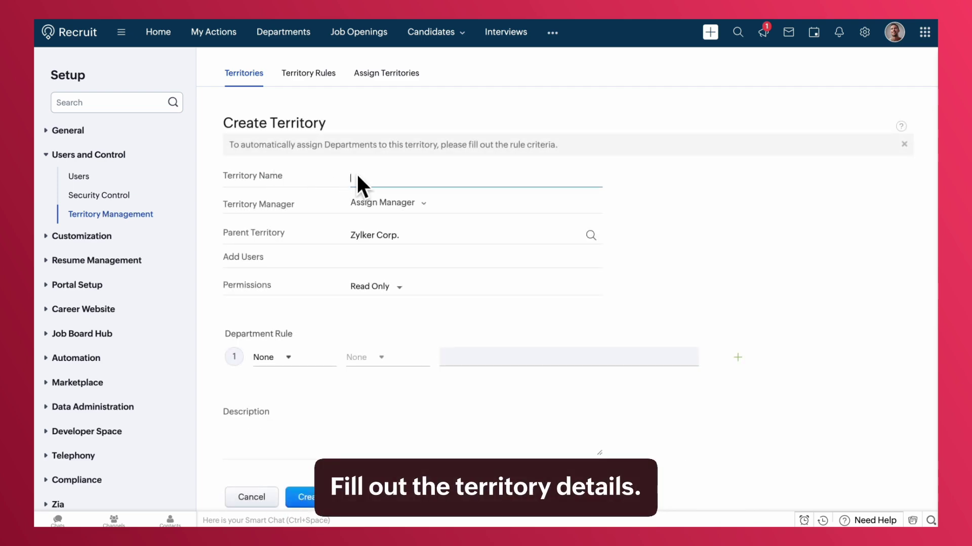
# Create the China territory with an assigned manager and Read/Write/Delete permission
pyautogui.write('China')
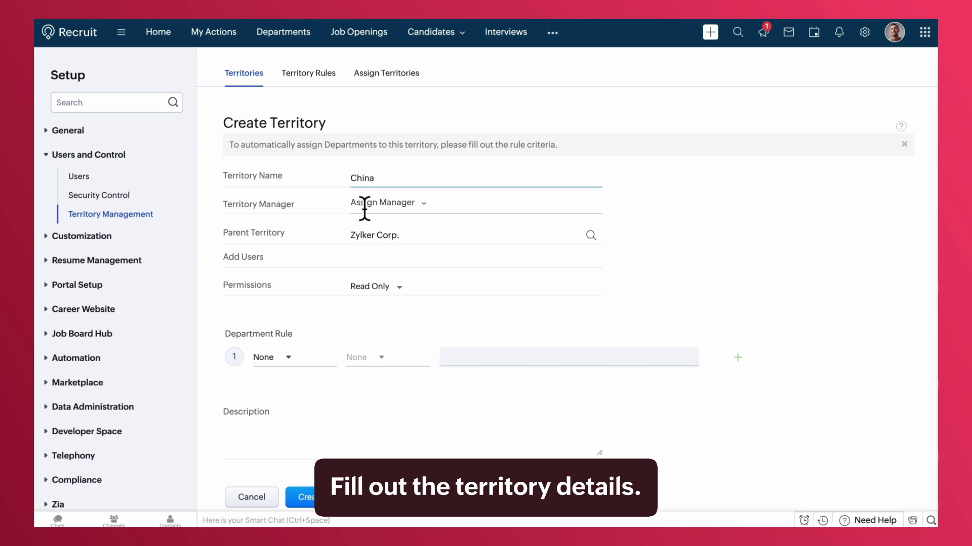
pyautogui.click(422, 204)
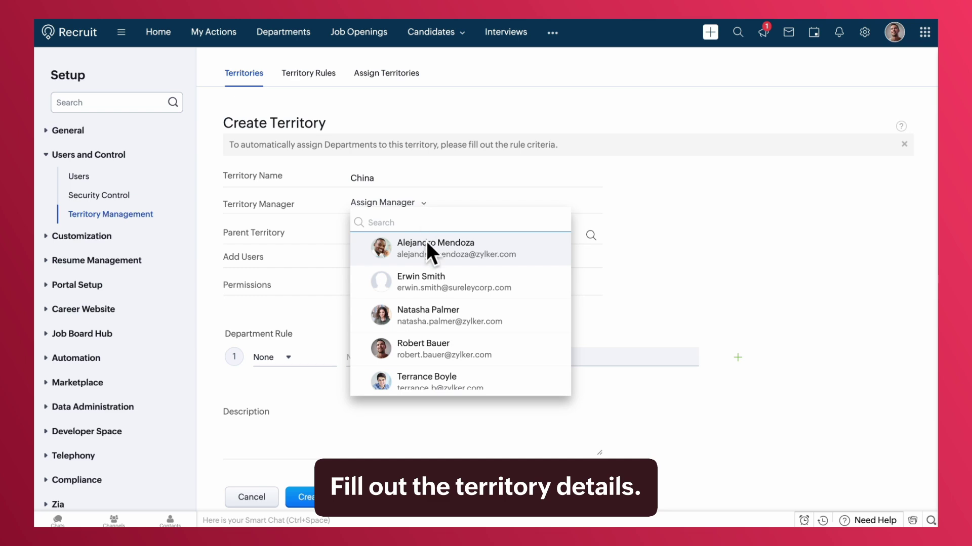
pyautogui.click(439, 315)
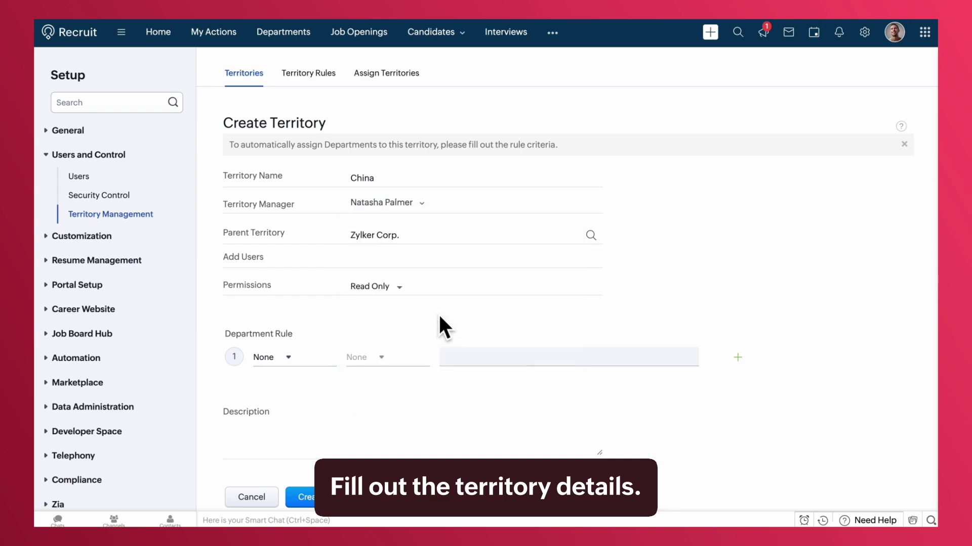
pyautogui.click(396, 288)
pyautogui.click(400, 330)
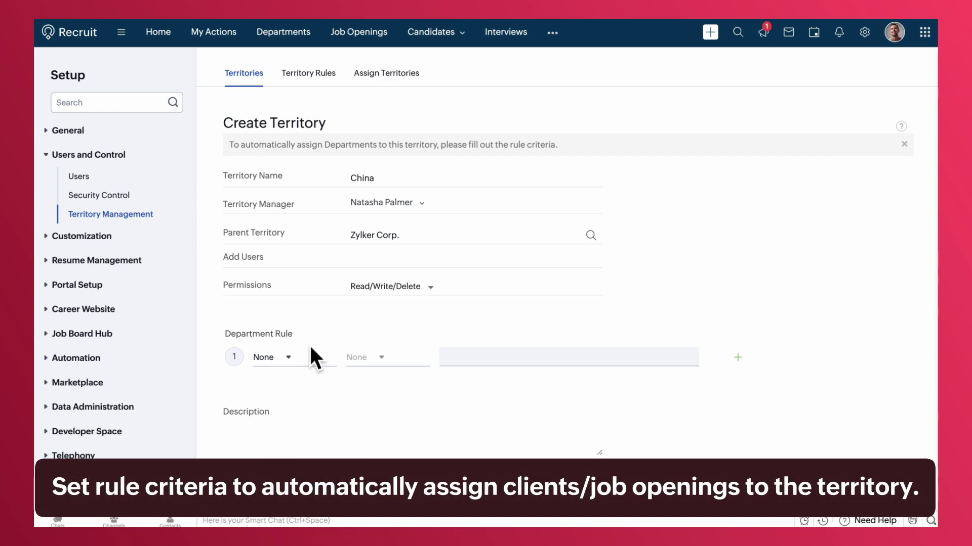
pyautogui.click(291, 357)
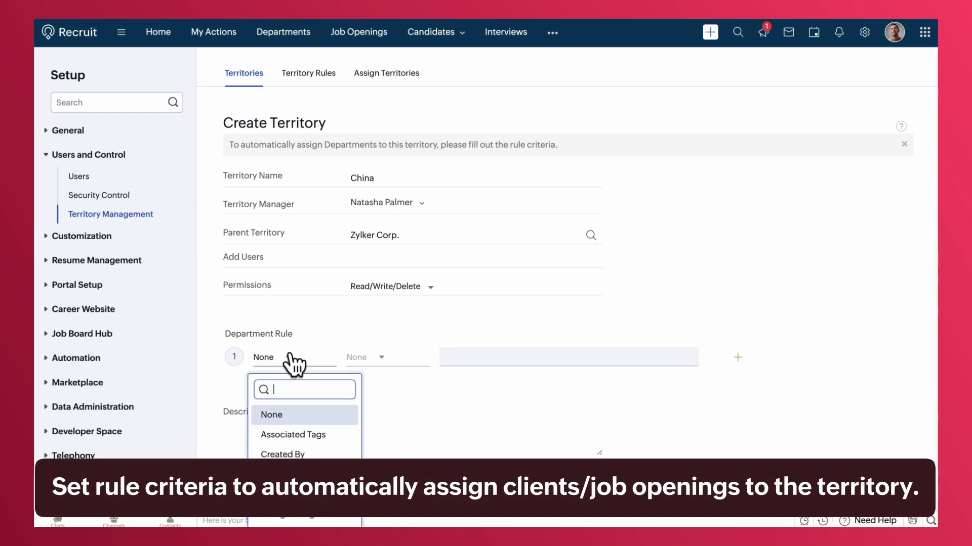
pyautogui.click(413, 381)
pyautogui.scroll(-1, 413, 381)
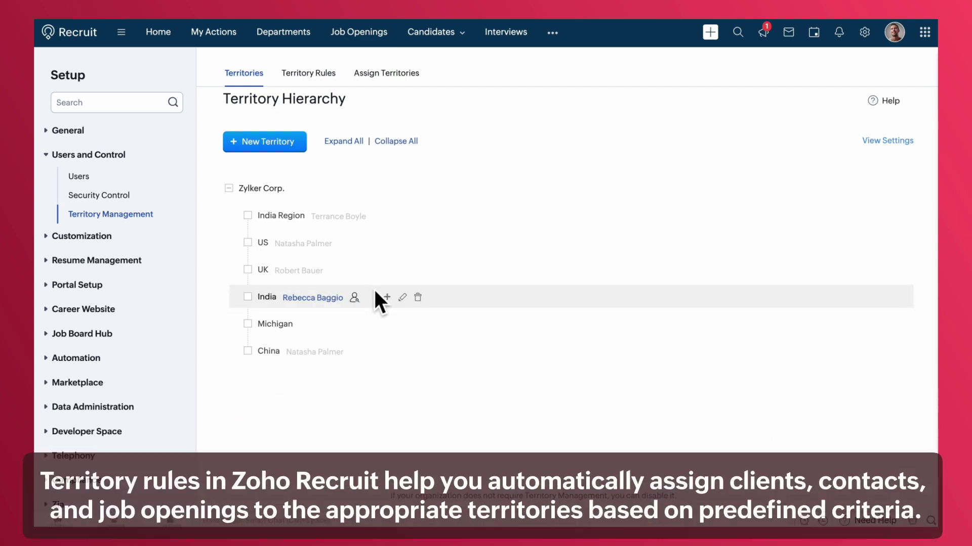
pyautogui.click(315, 76)
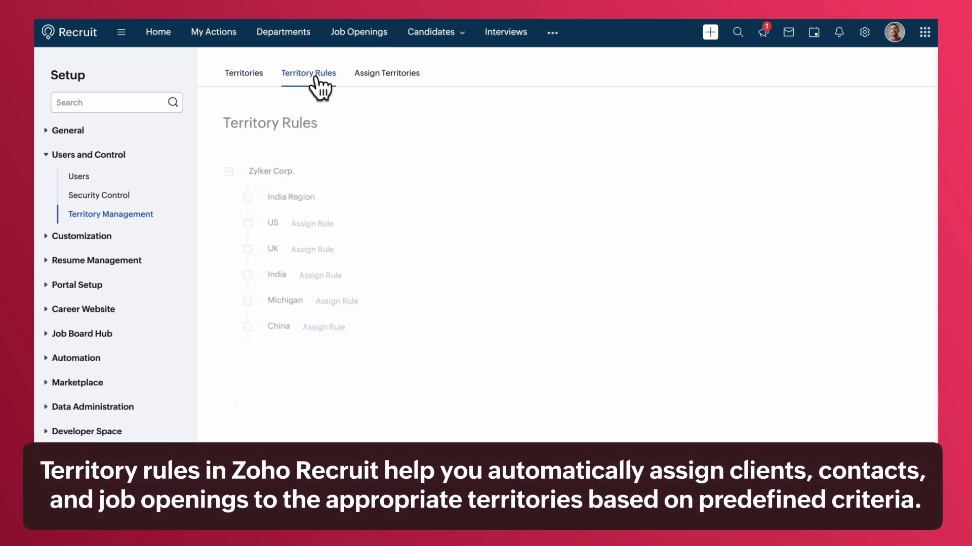
# Start a department rule for the China territory based on the Currency field
pyautogui.click(323, 327)
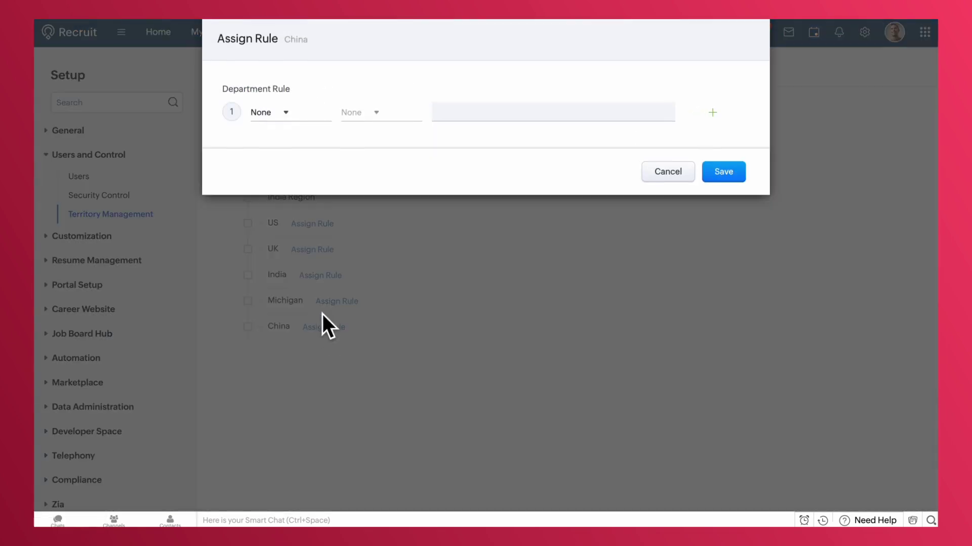
pyautogui.click(277, 121)
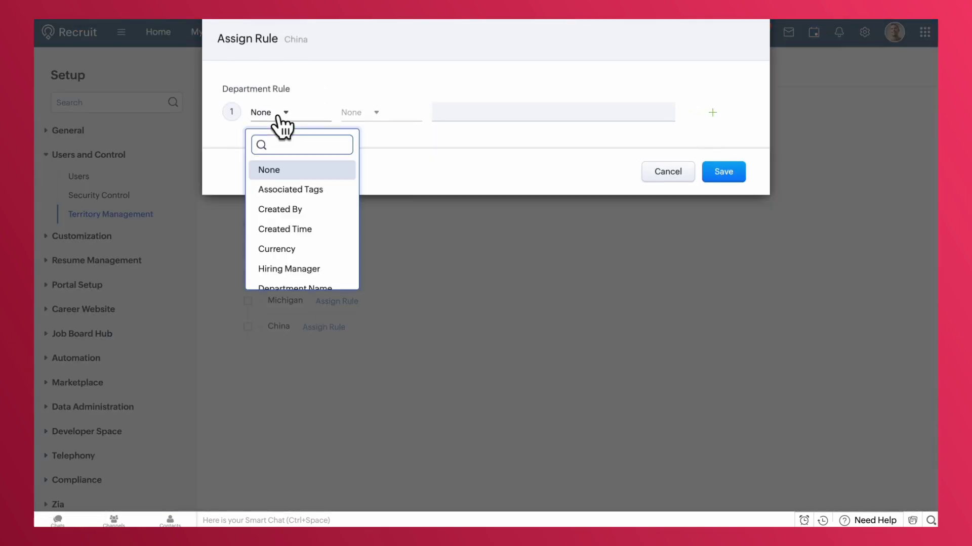
pyautogui.scroll(-1, 294, 274)
pyautogui.scroll(-3, 293, 276)
pyautogui.scroll(-1, 291, 274)
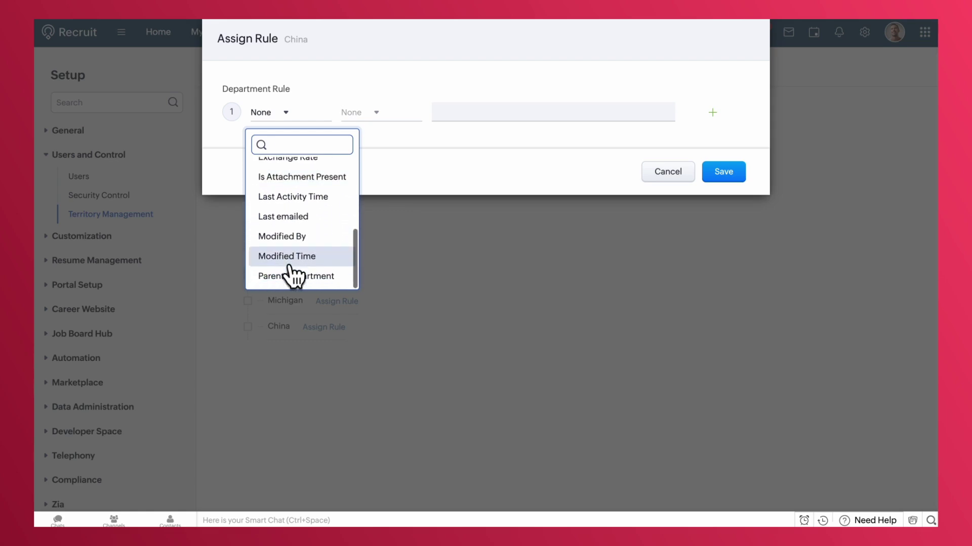
pyautogui.scroll(5, 292, 275)
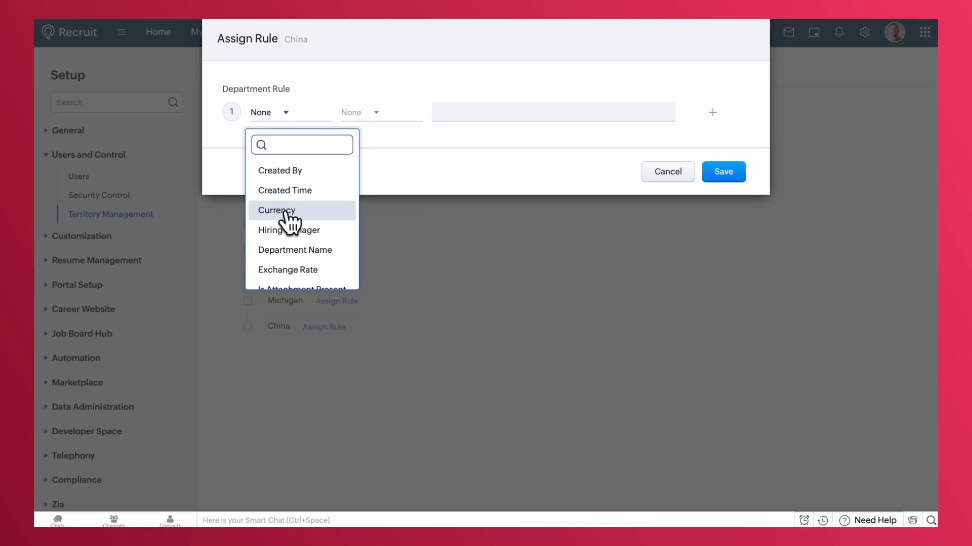
pyautogui.click(286, 211)
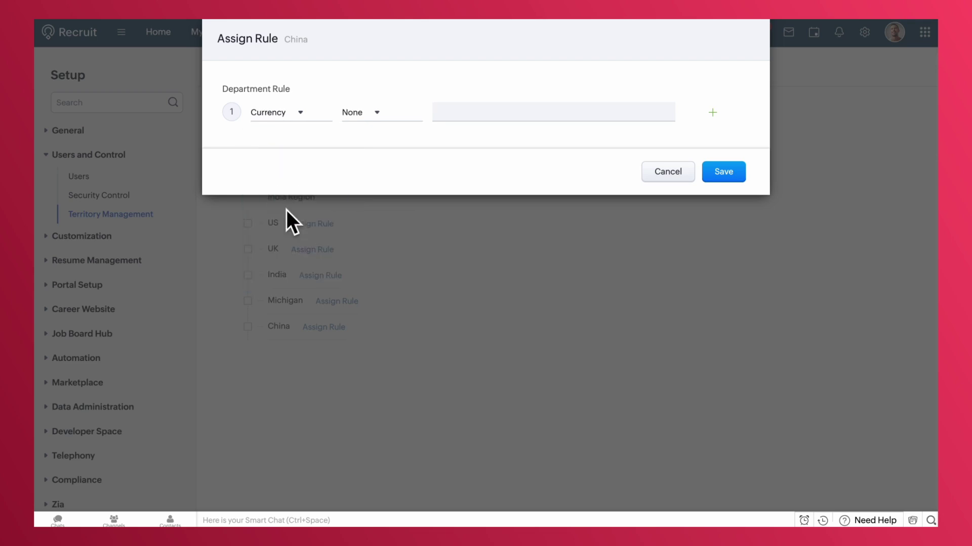
# Save the rule as Currency is Yuan, choosing Don't Run Rules
pyautogui.click(352, 118)
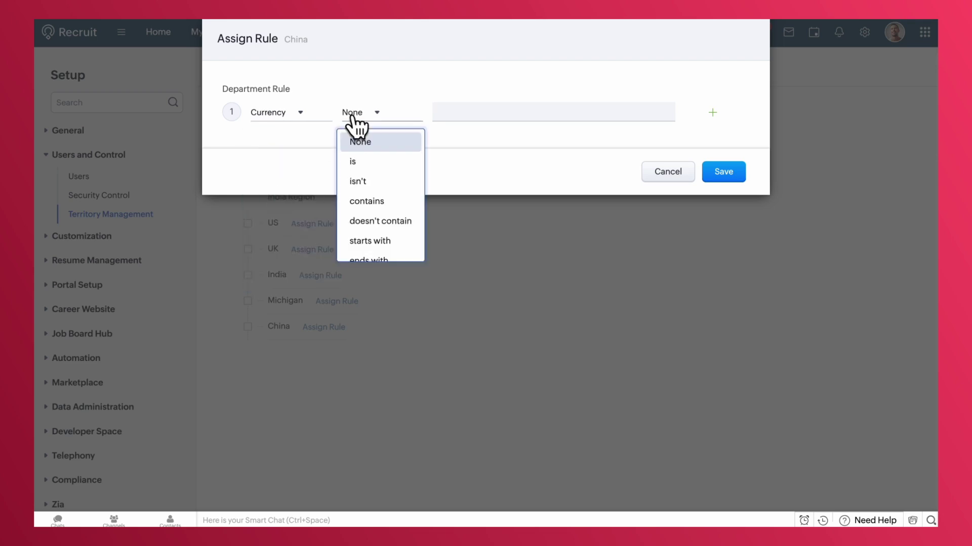
pyautogui.click(354, 162)
pyautogui.click(442, 119)
pyautogui.write('Yuan')
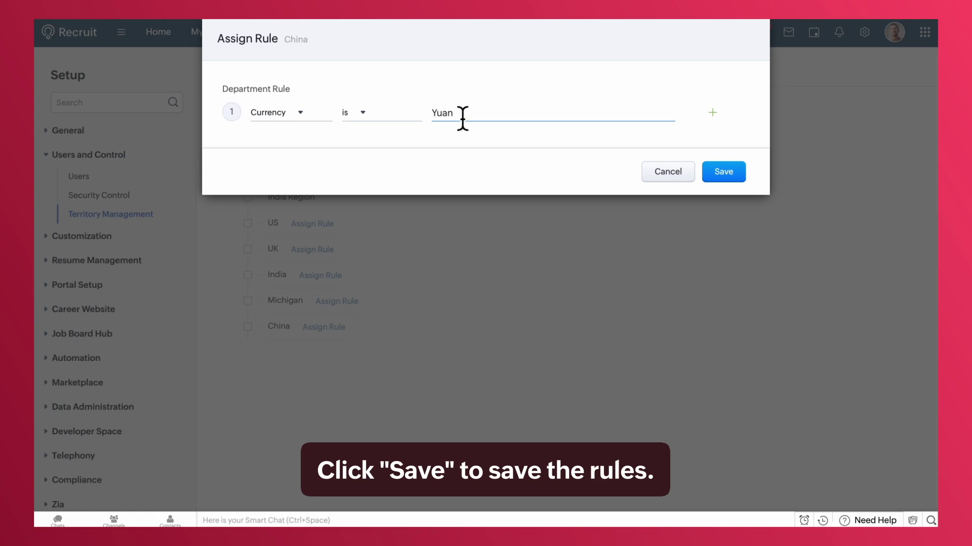
pyautogui.click(705, 175)
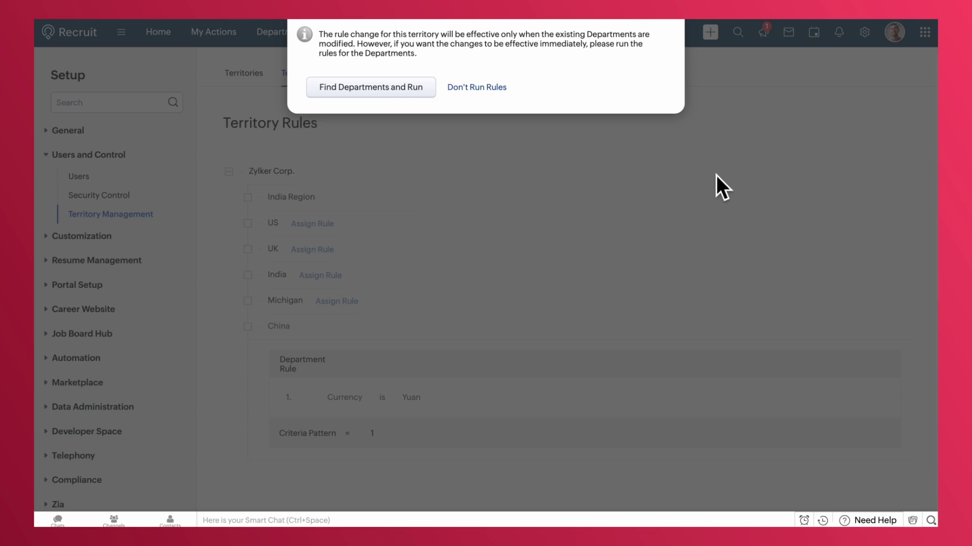
pyautogui.click(490, 88)
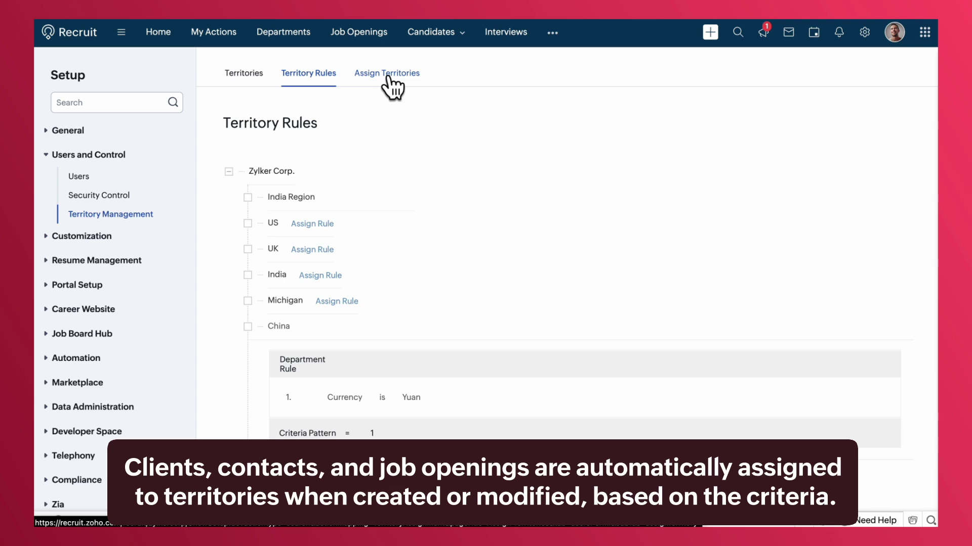
pyautogui.click(388, 77)
# Search departments by territory, starting with the China territory
pyautogui.click(331, 192)
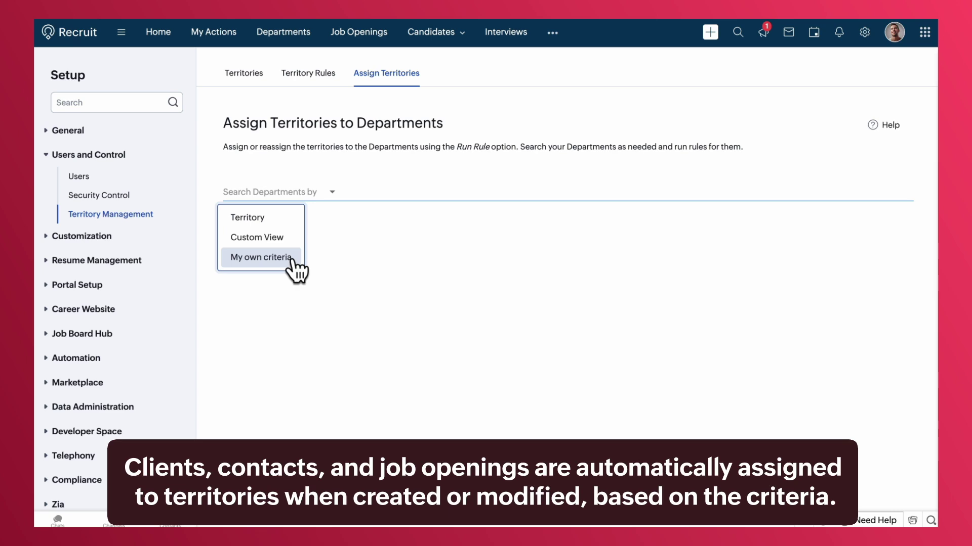
pyautogui.click(283, 218)
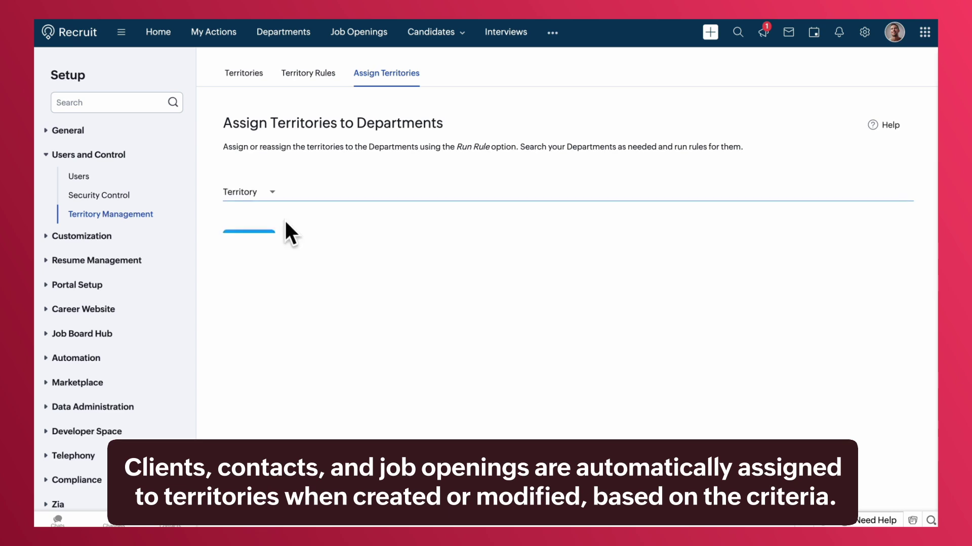
pyautogui.click(289, 226)
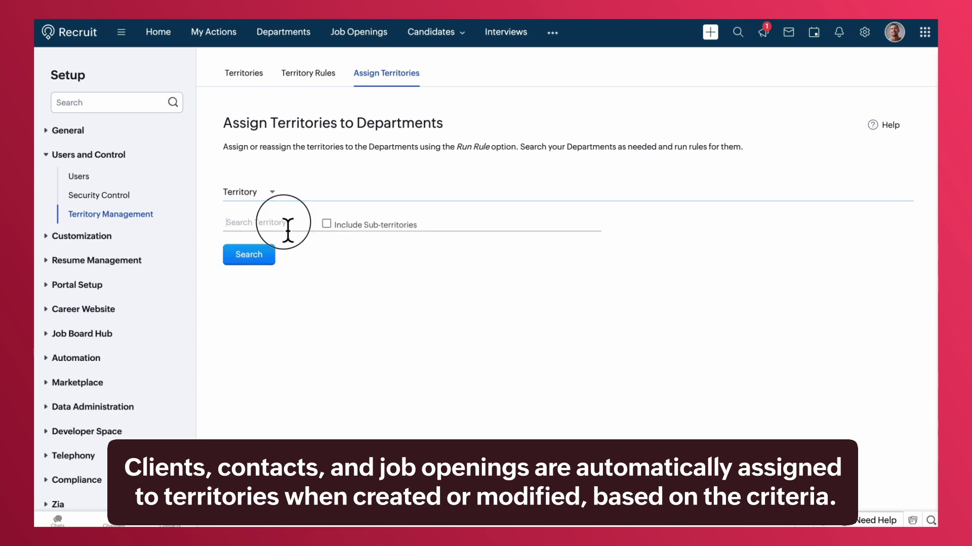
pyautogui.click(269, 344)
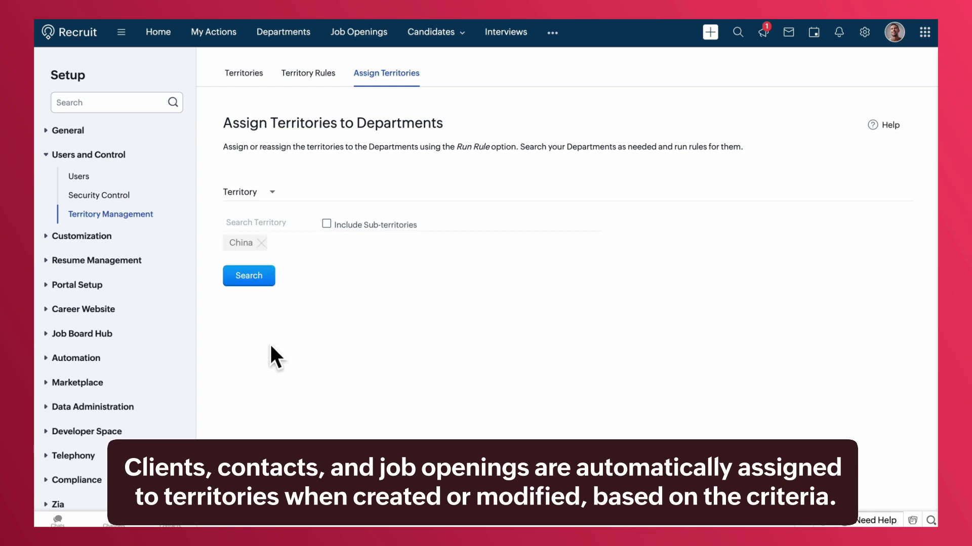
pyautogui.click(254, 276)
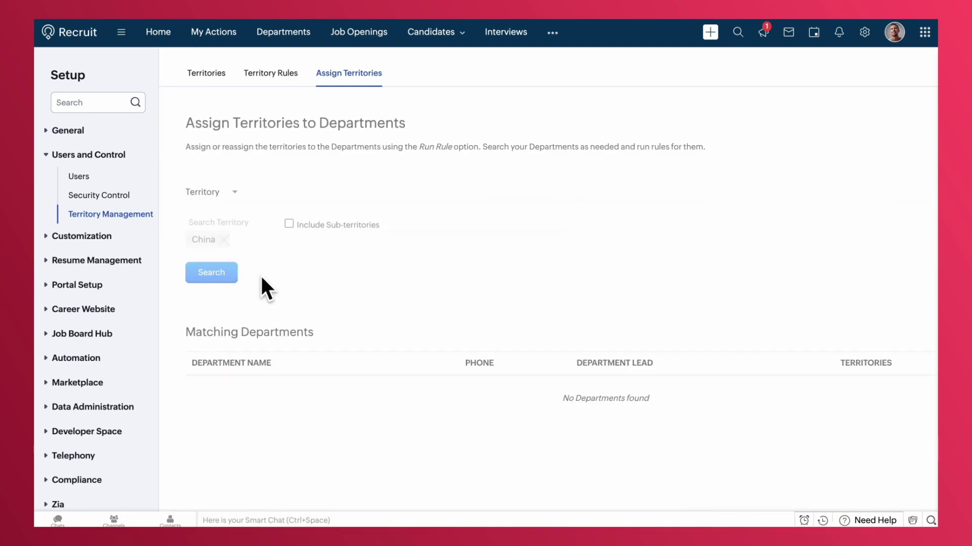
# Add UK, Michigan and India to the territory search and search again
pyautogui.click(255, 234)
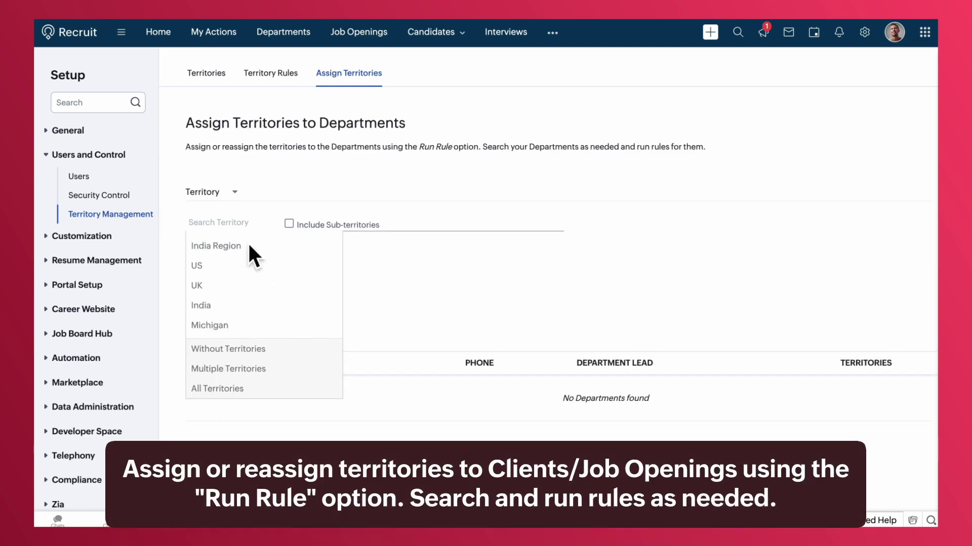
pyautogui.click(224, 286)
pyautogui.click(232, 221)
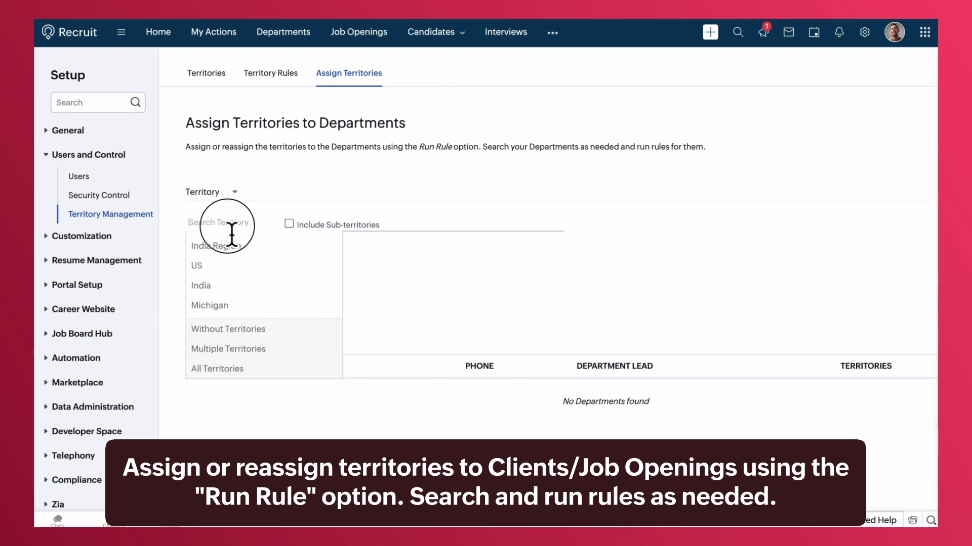
pyautogui.click(228, 305)
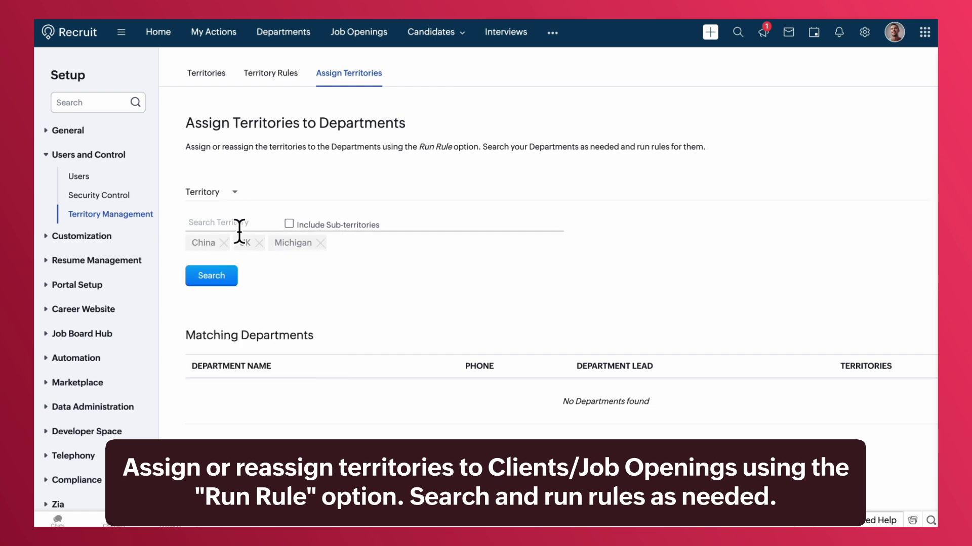
pyautogui.click(238, 225)
pyautogui.click(229, 284)
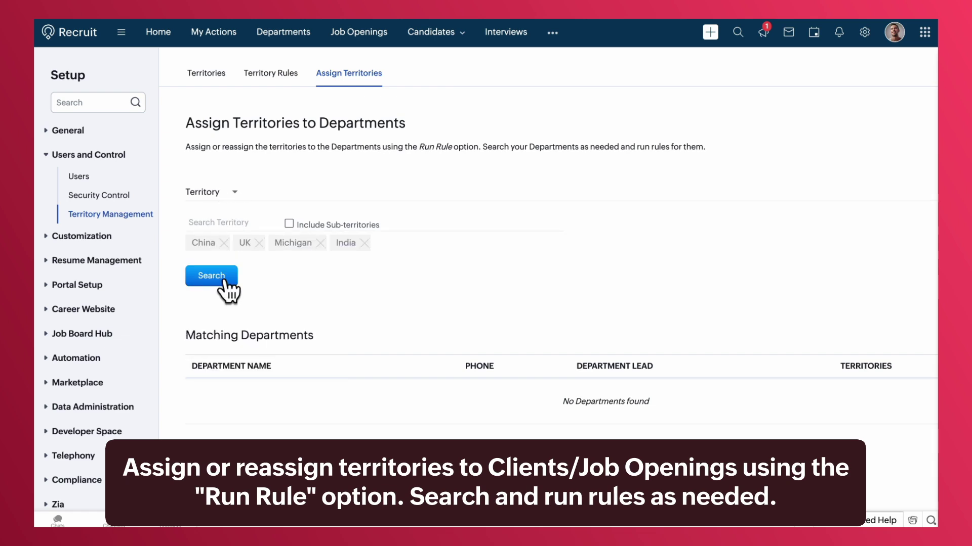
pyautogui.click(228, 284)
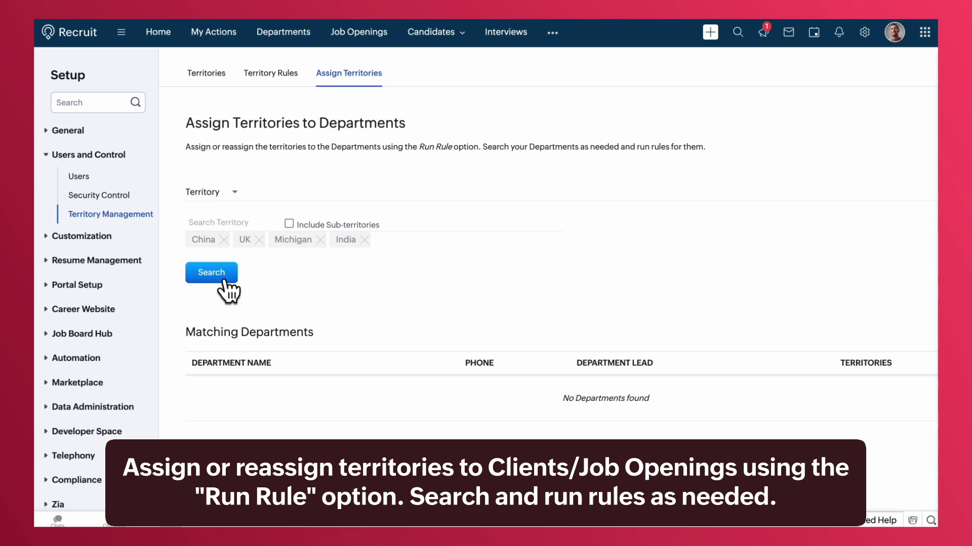
# Add India Region and US, search, and scroll the matching departments down to Run Rules
pyautogui.click(238, 226)
pyautogui.click(226, 252)
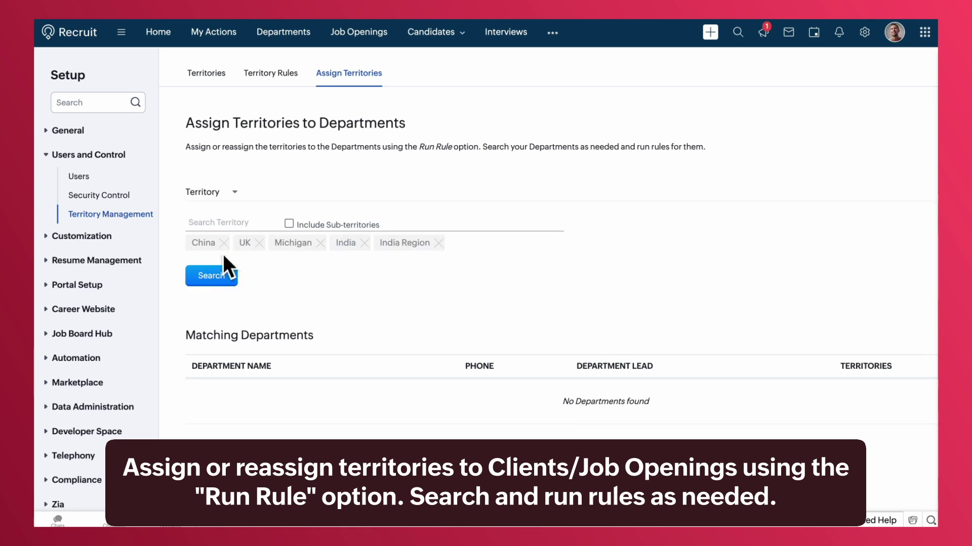
pyautogui.click(227, 223)
pyautogui.click(221, 243)
pyautogui.click(216, 275)
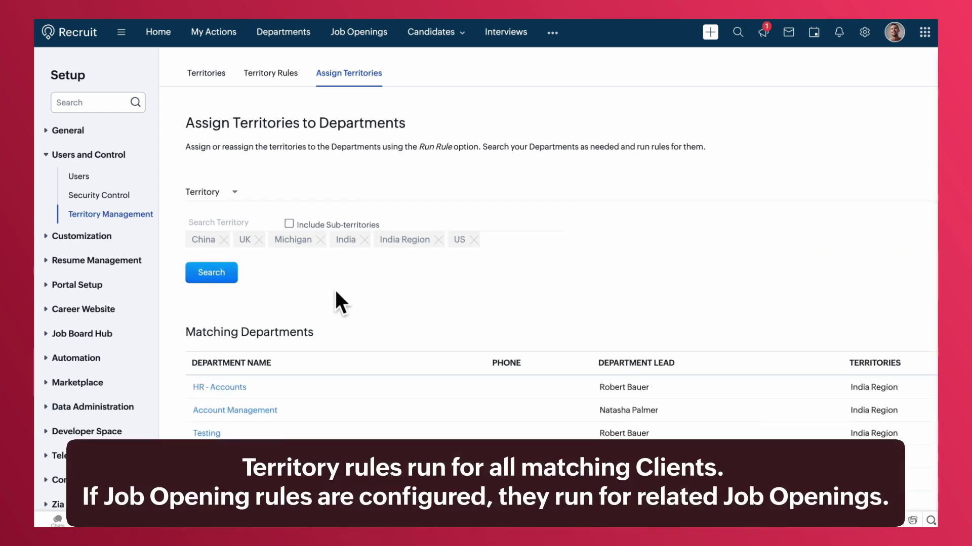
pyautogui.scroll(-3, 335, 289)
pyautogui.scroll(-1, 335, 302)
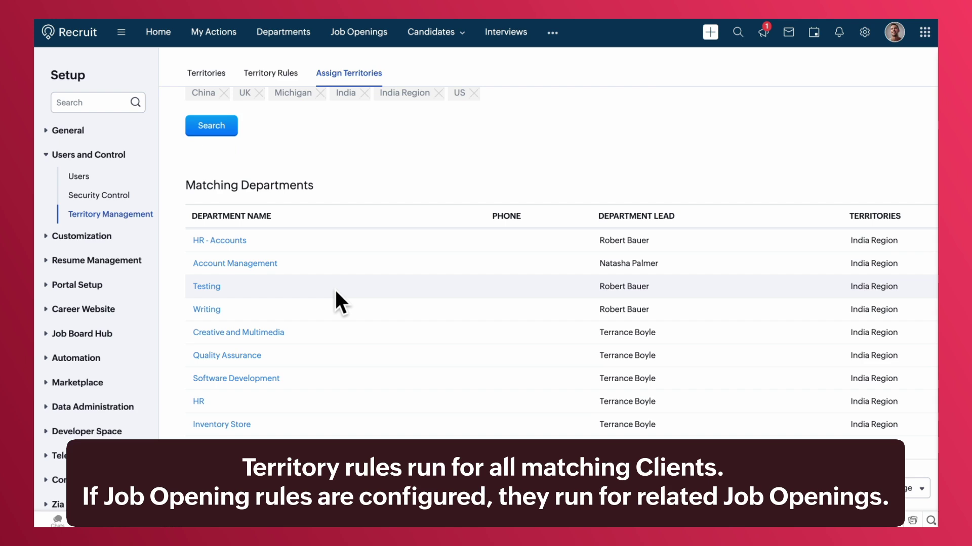
pyautogui.scroll(2, 335, 288)
pyautogui.scroll(-5, 335, 287)
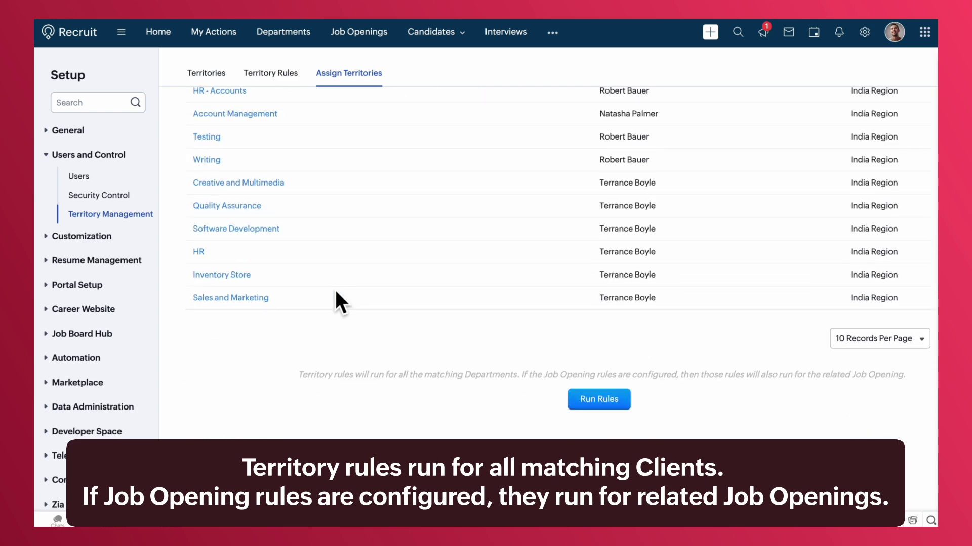